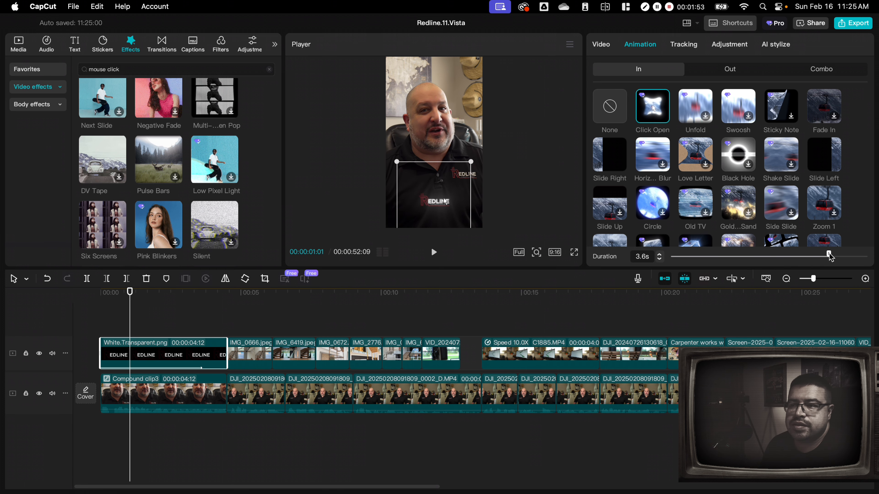
Step: Shorten the Click Open entrance animation on the White.Transparent.png logo clip and return the playhead to 00:00:01:01
{"action": "left_click_drag", "start_coordinate": [716, 255], "coordinate": [726, 259]}
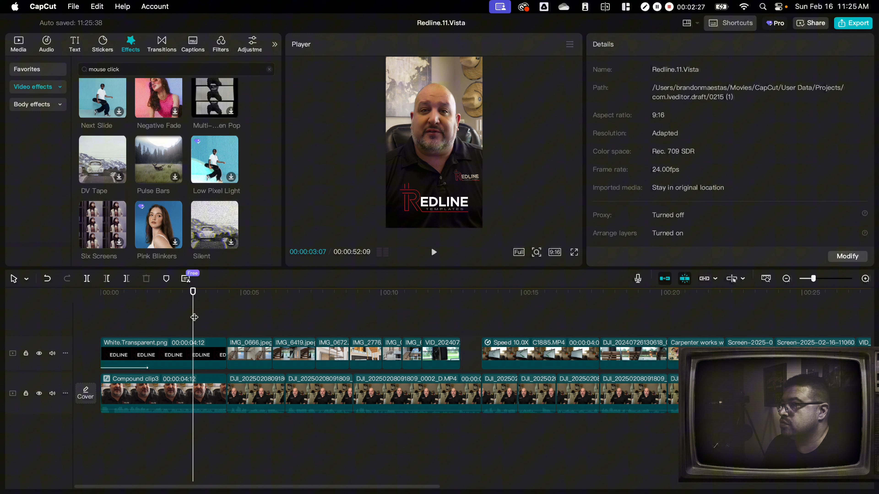
{"action": "left_click_drag", "start_coordinate": [193, 319], "coordinate": [130, 319]}
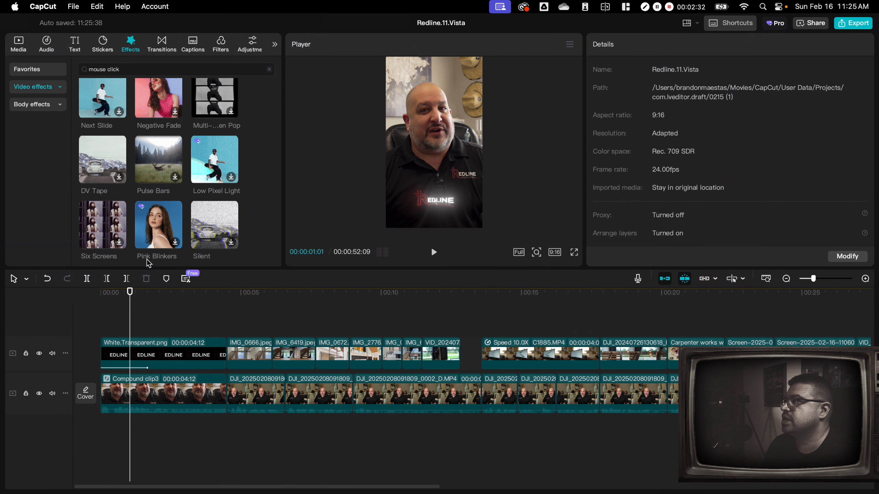
Step: Search the sound effects for "mouse click" and add Click_Mouse_Click_02 to the timeline at 00:00:01:01
{"action": "left_click", "coordinate": [48, 43]}
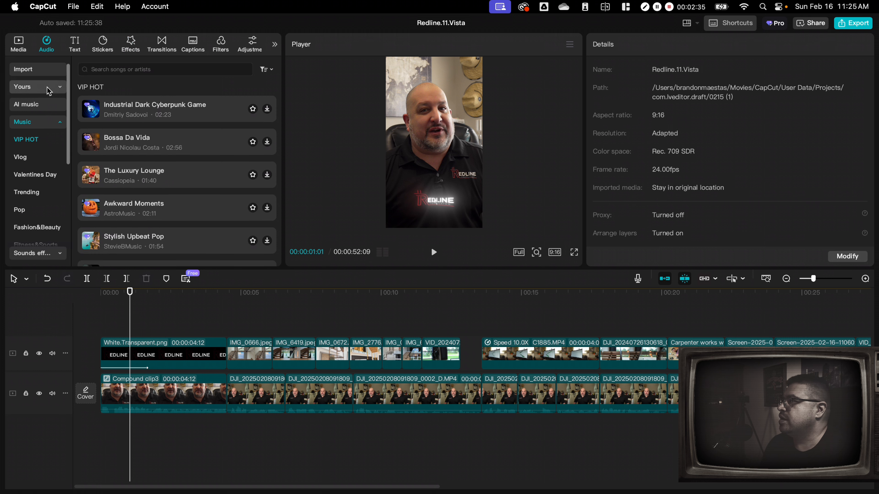
{"action": "scroll", "coordinate": [55, 118], "scroll_direction": "down", "scroll_amount": 1}
{"action": "scroll", "coordinate": [53, 152], "scroll_direction": "down", "scroll_amount": 5}
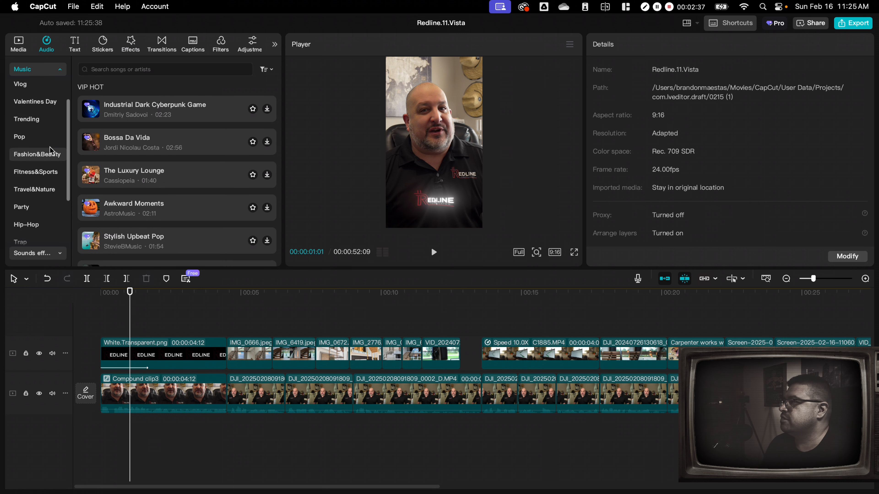
{"action": "left_click", "coordinate": [36, 253]}
{"action": "left_click", "coordinate": [147, 69]}
{"action": "type", "text": "mouse cli"}
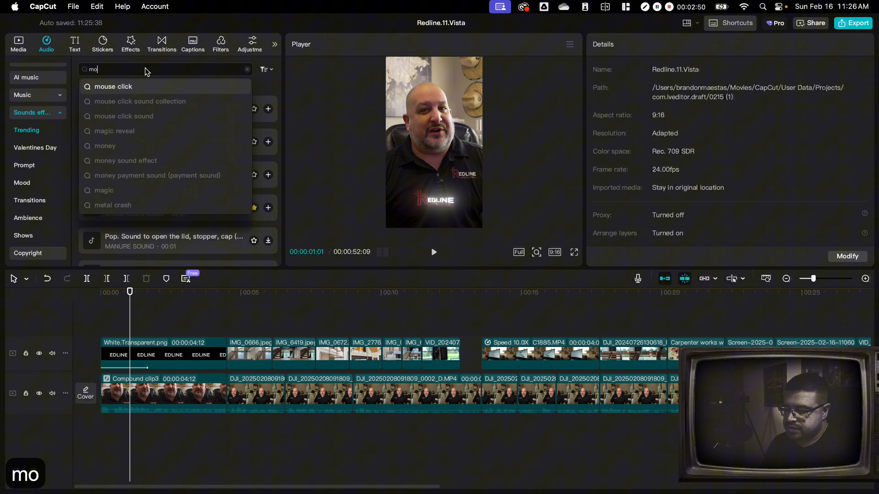
{"action": "type", "text": "ck"}
{"action": "key", "text": "Return"}
{"action": "left_click", "coordinate": [161, 96]}
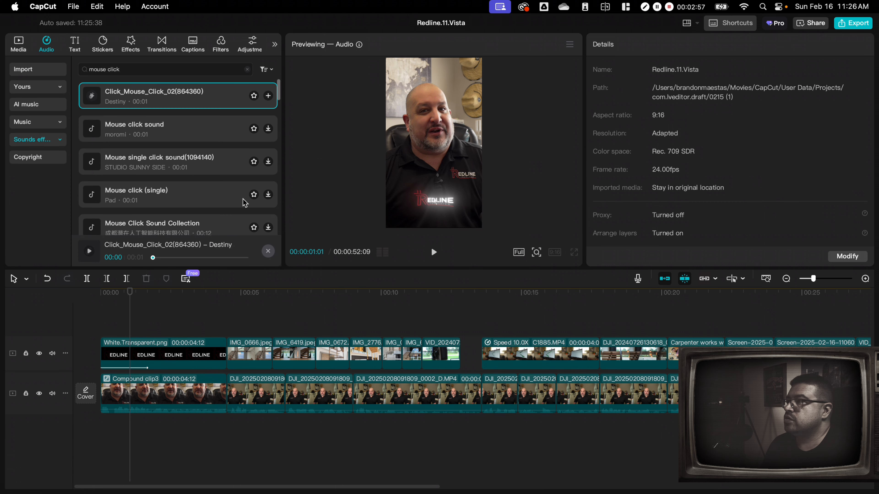
{"action": "left_click", "coordinate": [268, 96]}
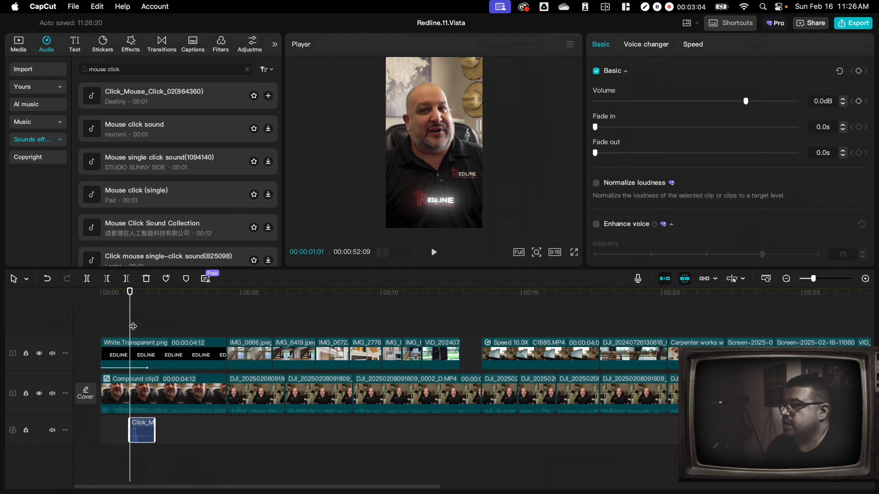
Step: Shift the mouse click sound earlier to about 00:00:00:21, where the logo animation begins, and play back the opening
{"action": "left_click_drag", "start_coordinate": [131, 324], "coordinate": [125, 326]}
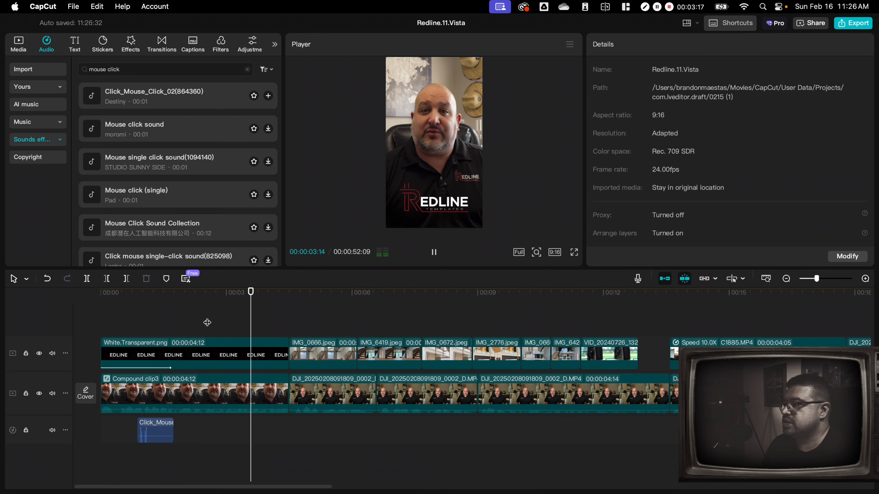
{"action": "left_click_drag", "start_coordinate": [208, 323], "coordinate": [134, 323]}
{"action": "left_click", "coordinate": [435, 255]}
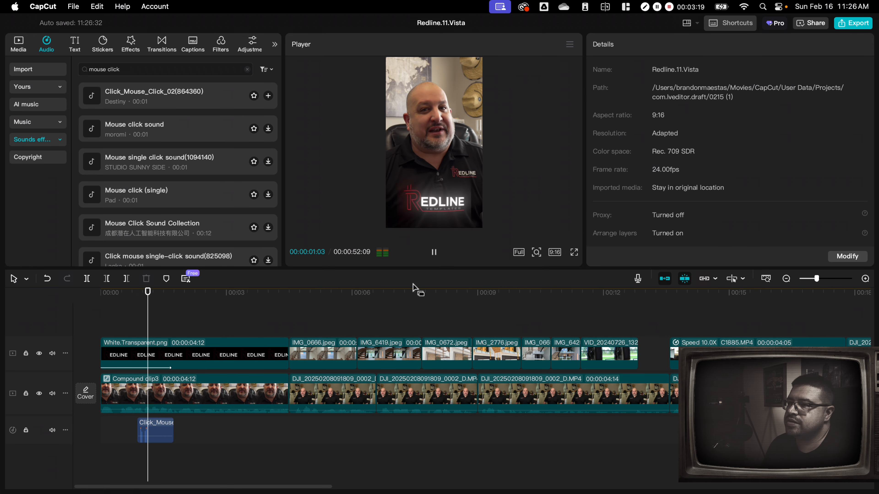
Step: Lower the mouse click sound's volume to -6.0 dB and play the opening to check it
{"action": "left_click", "coordinate": [137, 327]}
{"action": "left_click_drag", "start_coordinate": [160, 438], "coordinate": [156, 438]}
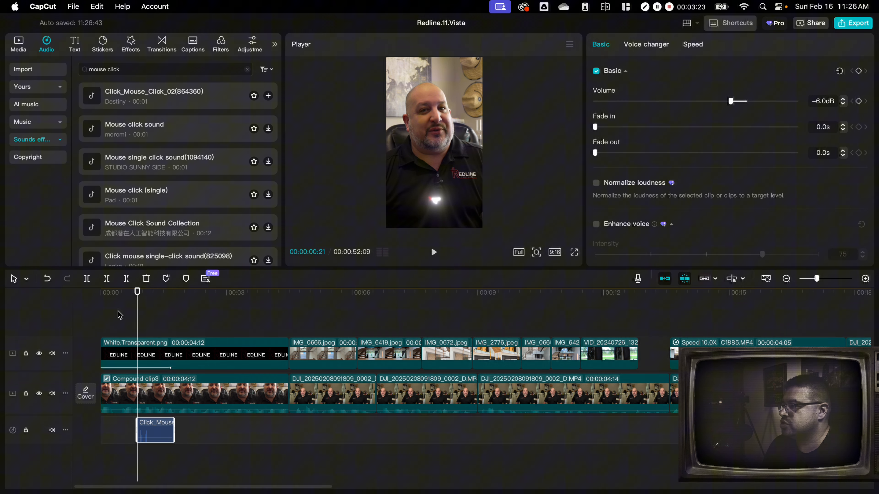
{"action": "left_click", "coordinate": [119, 315]}
{"action": "left_click", "coordinate": [434, 252]}
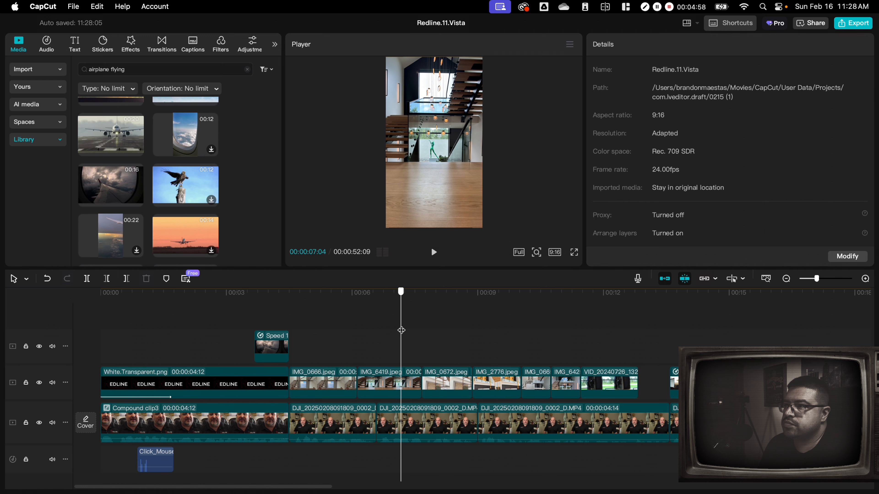
Step: Keyframe a zoom on IMG_0666.jpeg, with a transform keyframe at 00:00:04:15 and the scale raised to 145% at 00:00:06:00
{"action": "left_click_drag", "start_coordinate": [399, 330], "coordinate": [302, 316]}
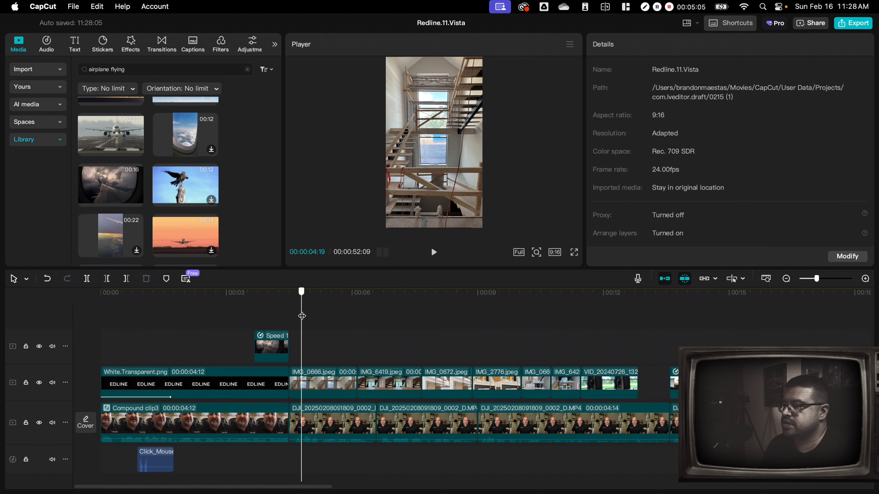
{"action": "left_click", "coordinate": [319, 374]}
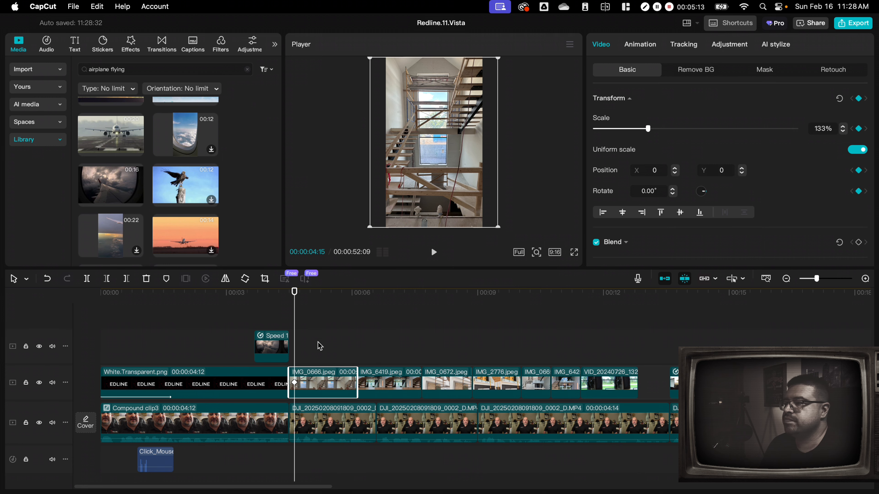
{"action": "left_click_drag", "start_coordinate": [296, 314], "coordinate": [352, 316]}
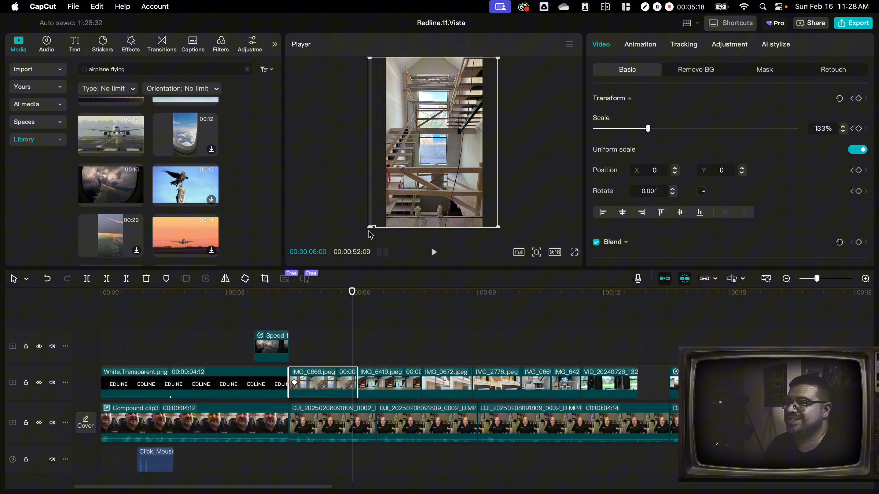
{"action": "left_click_drag", "start_coordinate": [372, 225], "coordinate": [365, 233]}
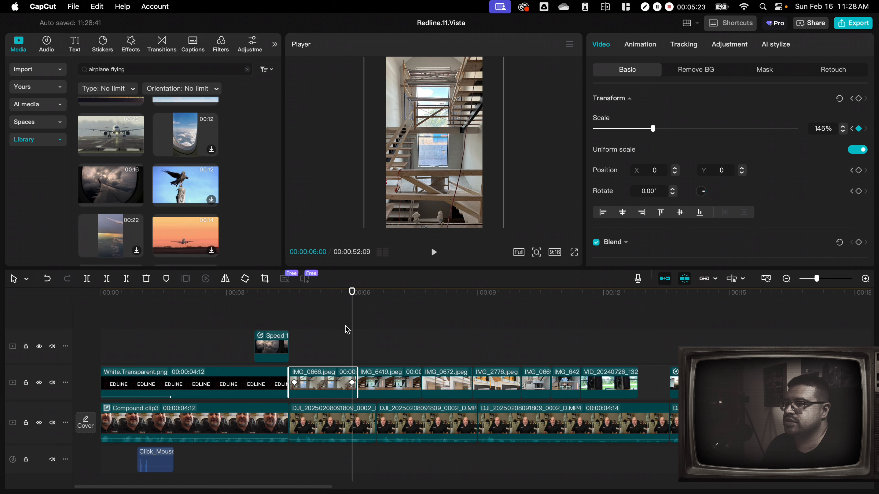
Step: Play back the IMG_0666.jpeg clip from its start to check the zoom animation
{"action": "left_click_drag", "start_coordinate": [352, 319], "coordinate": [289, 329]}
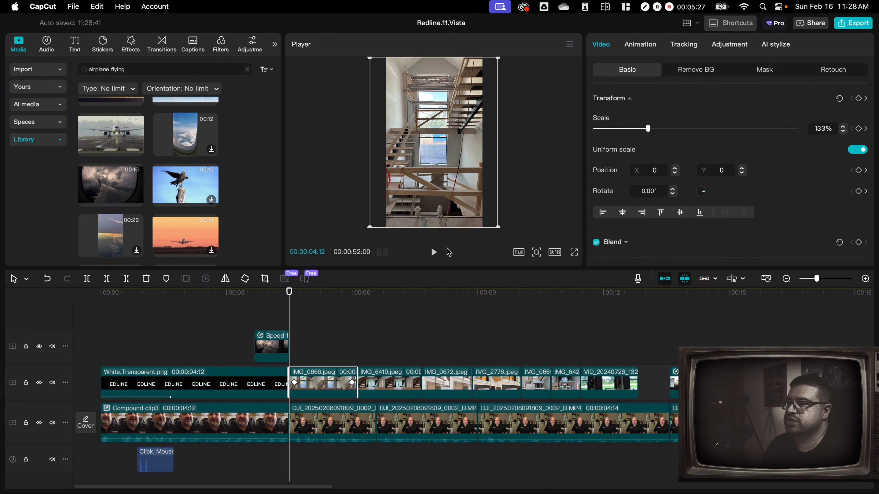
{"action": "left_click", "coordinate": [433, 253]}
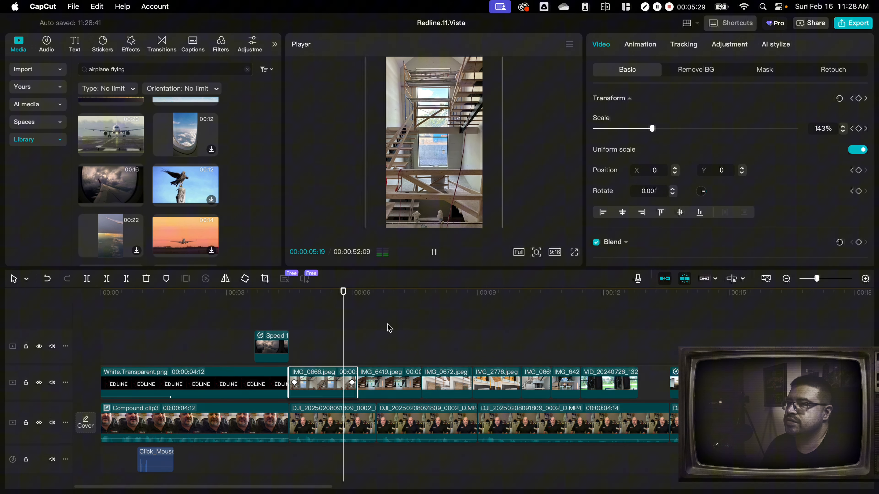
{"action": "left_click", "coordinate": [345, 340]}
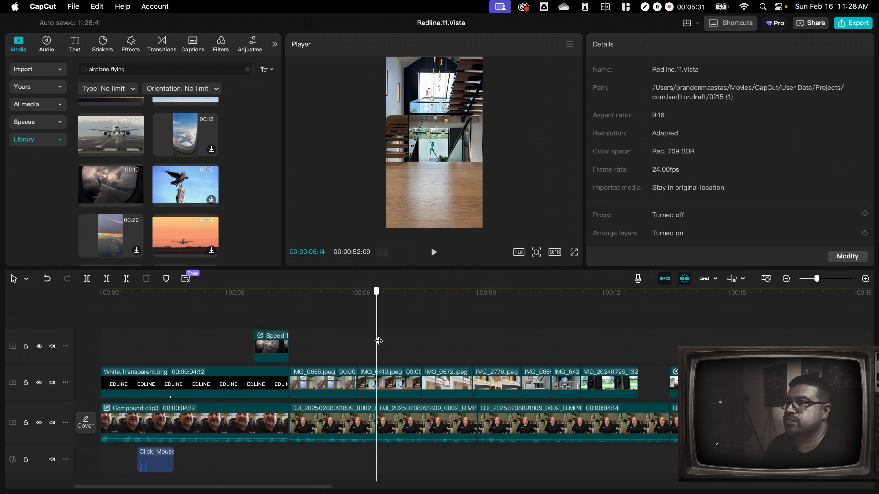
{"action": "left_click_drag", "start_coordinate": [345, 341], "coordinate": [342, 341]}
Step: Move the two zoom keyframes of IMG_0666.jpeg out to the end and the start of the clip
{"action": "left_click", "coordinate": [326, 384]}
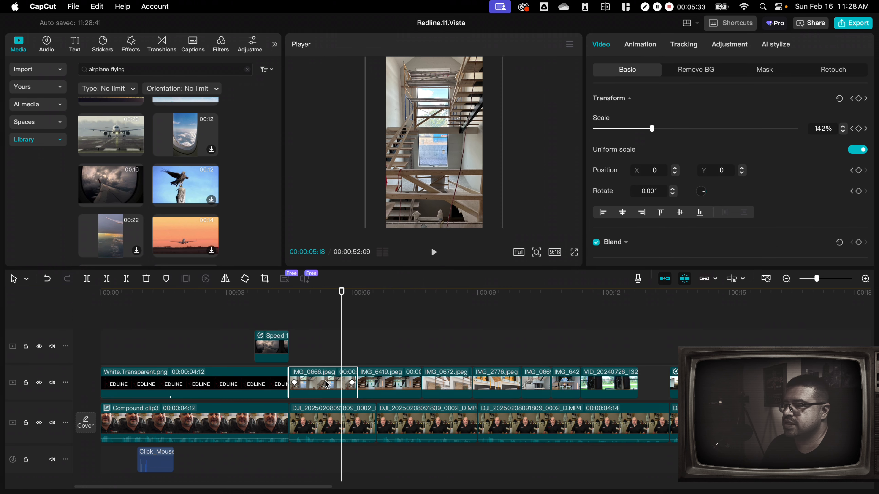
{"action": "left_click", "coordinate": [352, 384]}
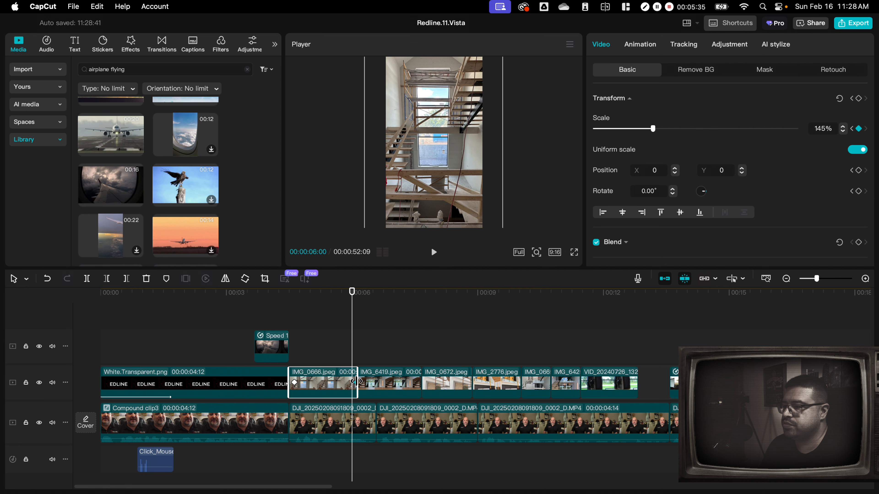
{"action": "left_click", "coordinate": [294, 383]}
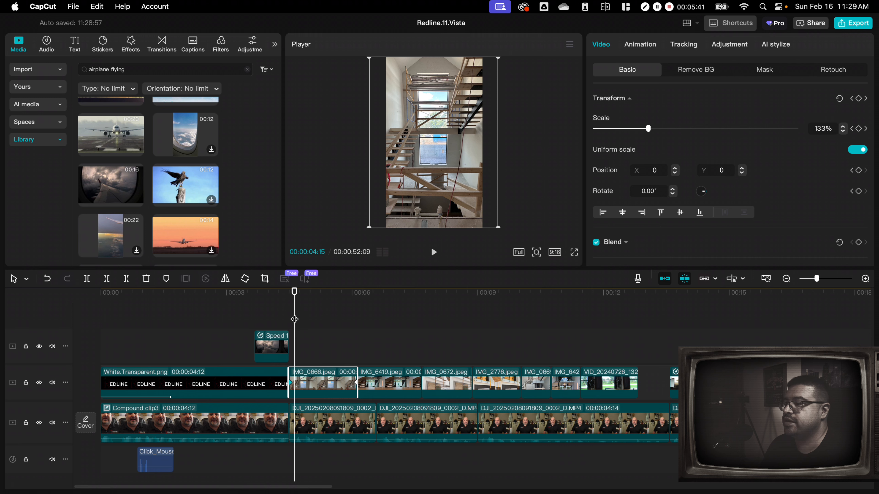
Step: Keyframe a zoom-out on IMG_6419.jpeg, starting at 157% scale at 00:00:06:06 and reducing the scale at 00:00:07:13
{"action": "left_click_drag", "start_coordinate": [295, 318], "coordinate": [363, 319]}
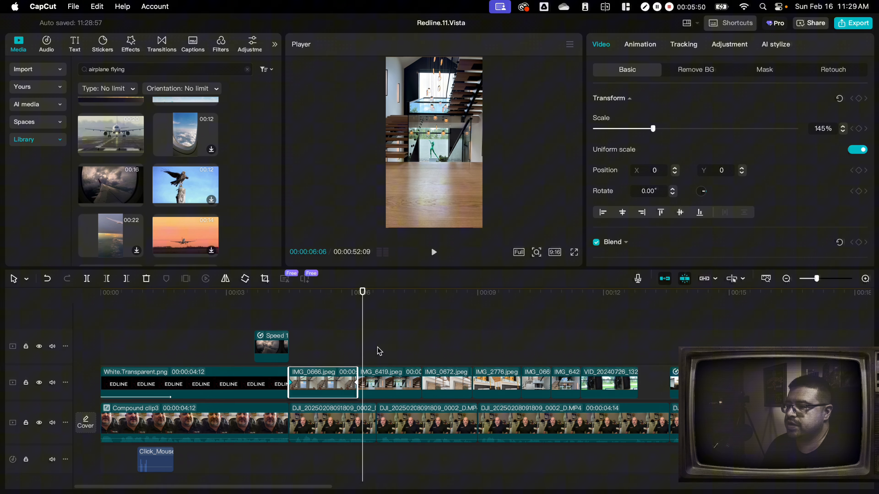
{"action": "left_click", "coordinate": [369, 381]}
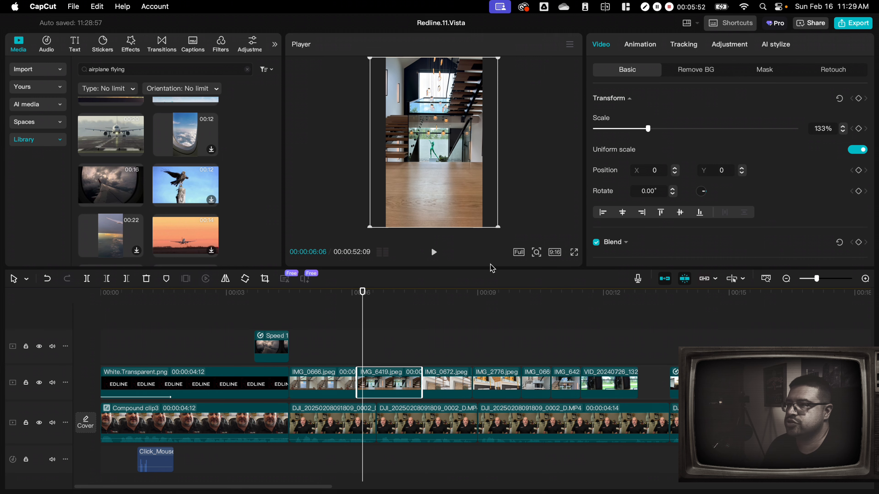
{"action": "left_click", "coordinate": [859, 99]}
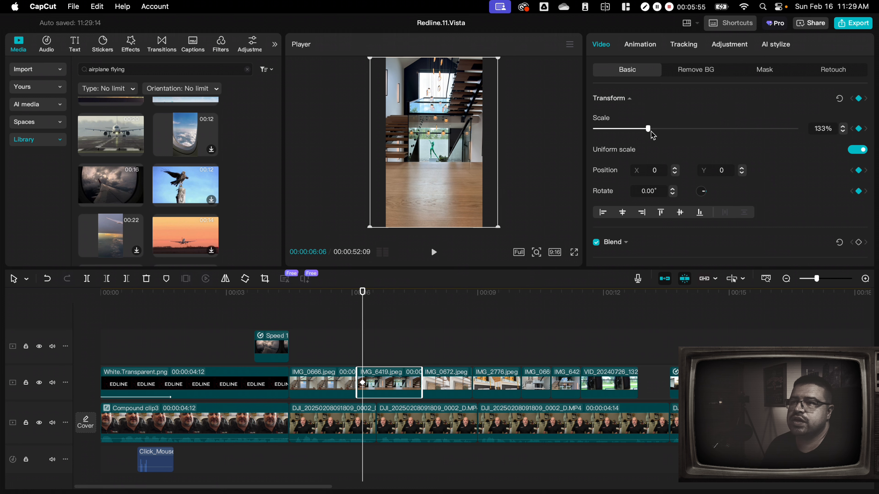
{"action": "left_click_drag", "start_coordinate": [648, 129], "coordinate": [658, 129]}
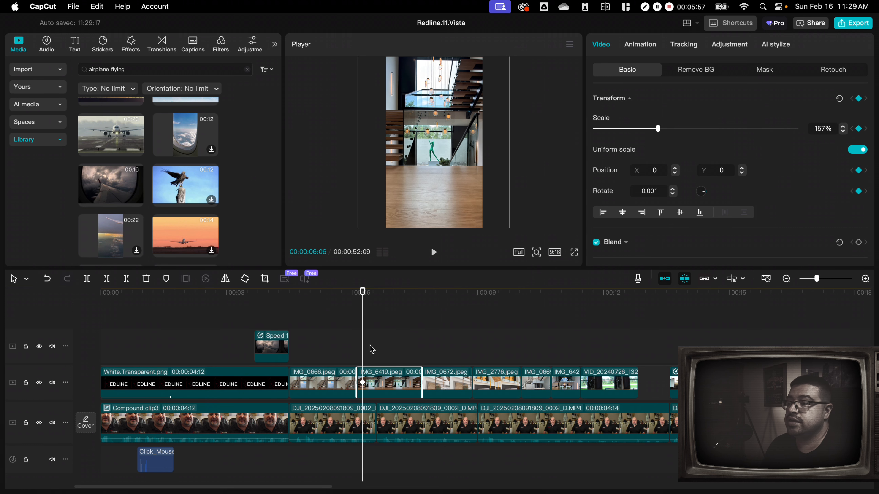
{"action": "left_click_drag", "start_coordinate": [363, 326], "coordinate": [417, 325]}
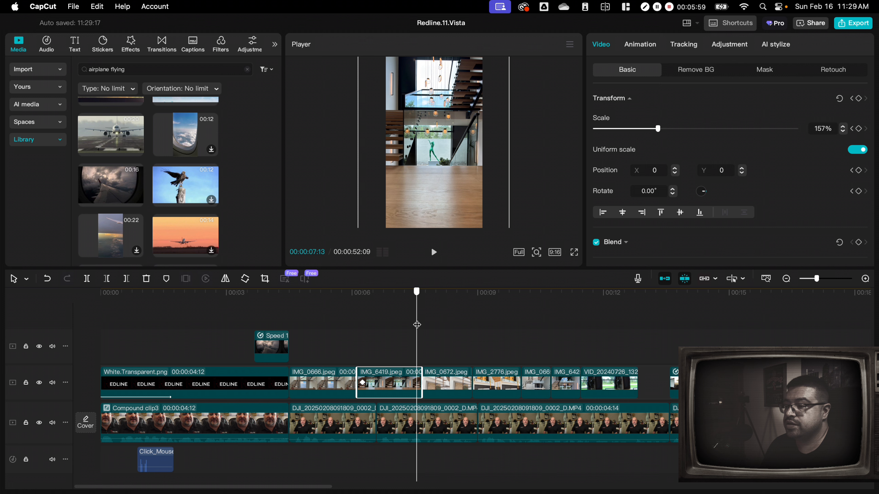
{"action": "left_click_drag", "start_coordinate": [658, 129], "coordinate": [651, 131]}
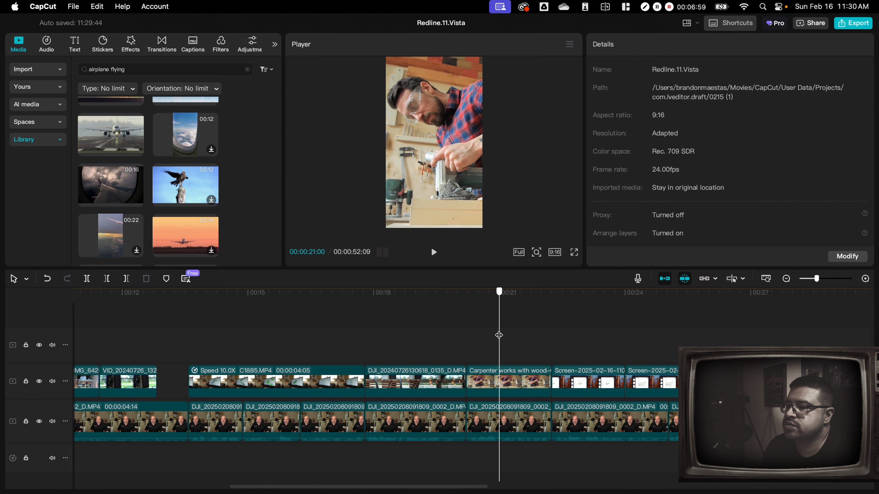
Step: Search the sound effects for "wood saw" and place Electric saw sound under the carpenter clip at -19.6 dB
{"action": "mouse_move", "coordinate": [500, 334]}
{"action": "left_mouse_down"}
{"action": "mouse_move", "coordinate": [479, 335]}
{"action": "mouse_move", "coordinate": [543, 335]}
{"action": "mouse_move", "coordinate": [464, 336]}
{"action": "mouse_move", "coordinate": [532, 337]}
{"action": "mouse_move", "coordinate": [493, 336]}
{"action": "mouse_move", "coordinate": [502, 335]}
{"action": "left_mouse_up"}
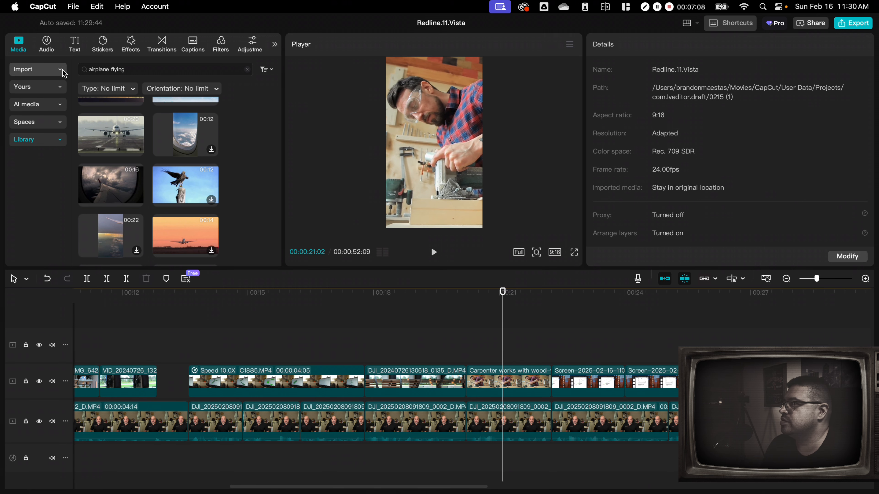
{"action": "left_click", "coordinate": [50, 50]}
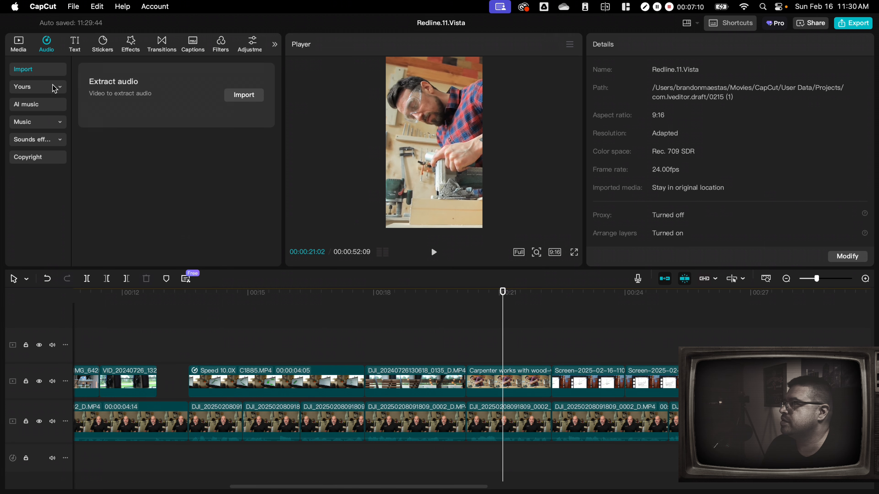
{"action": "left_click", "coordinate": [34, 139]}
{"action": "left_click", "coordinate": [147, 68]}
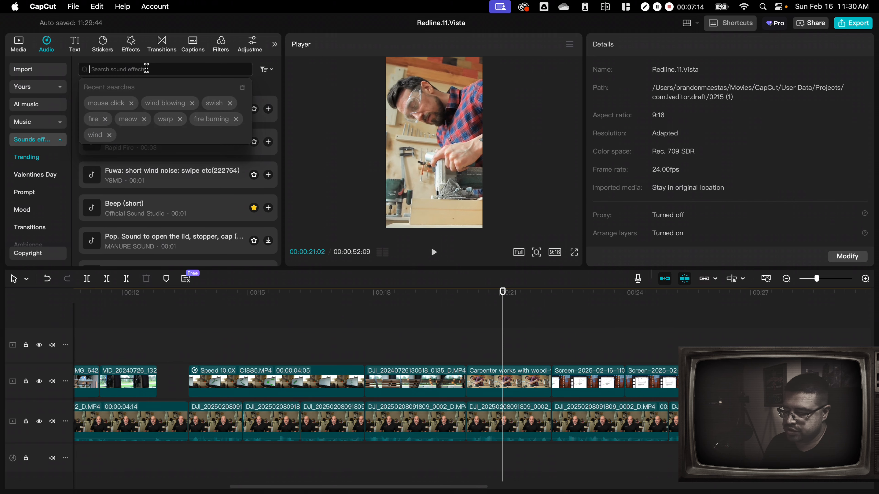
{"action": "key", "text": "BackSpace"}
{"action": "type", "text": "wood saw"}
{"action": "key", "text": "Return"}
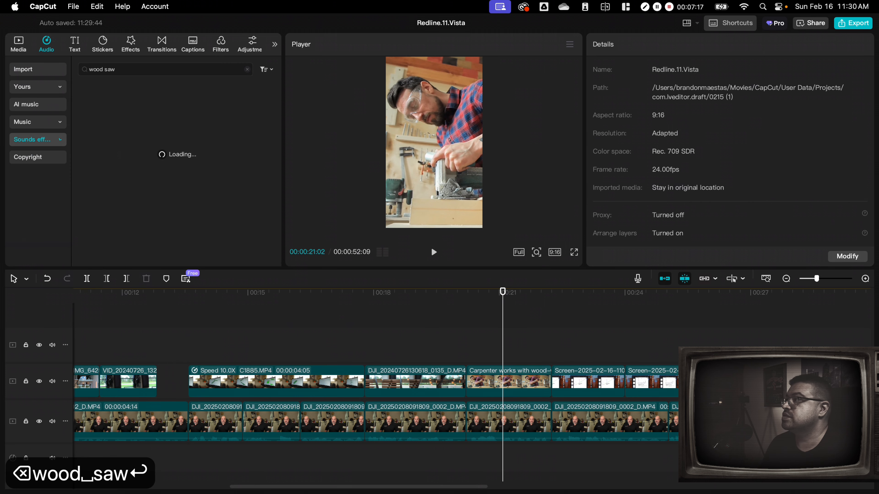
{"action": "left_click_drag", "start_coordinate": [139, 95], "coordinate": [495, 451]}
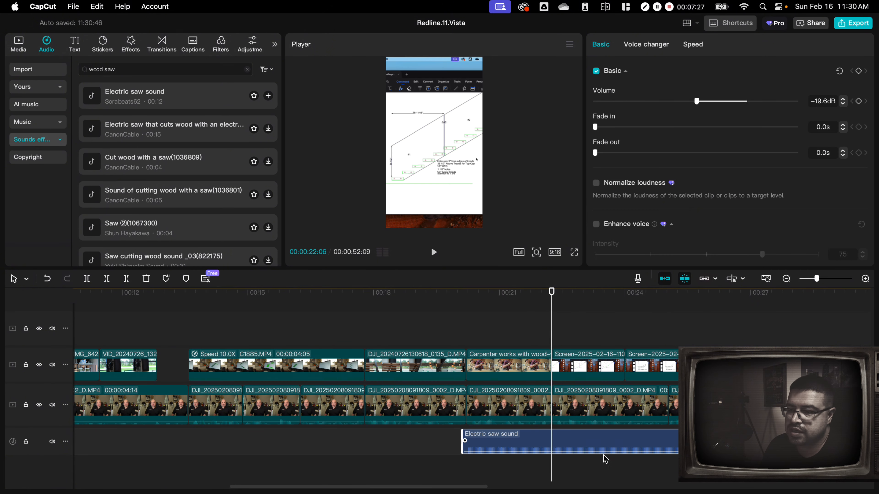
Step: Trim the Electric saw sound to end with the carpenter clip at 00:00:22:06 and play back that section
{"action": "key", "text": "w"}
{"action": "left_click", "coordinate": [481, 338]}
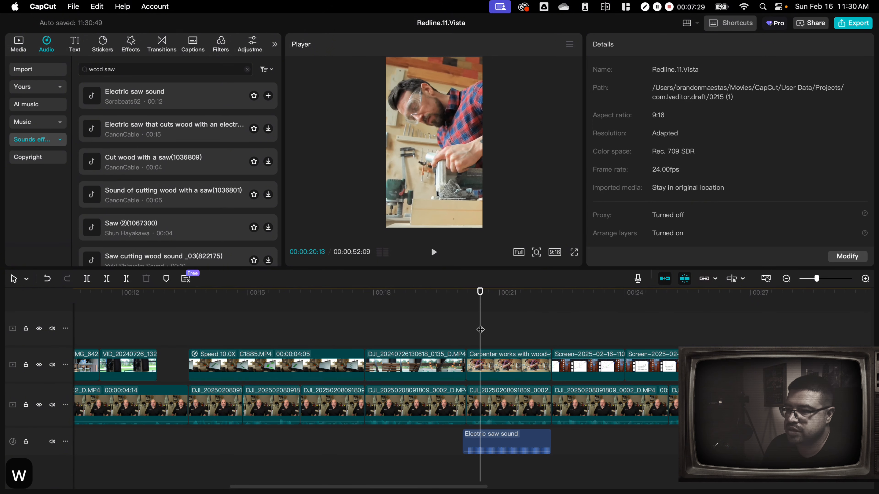
{"action": "left_click", "coordinate": [429, 340]}
{"action": "left_click", "coordinate": [434, 252]}
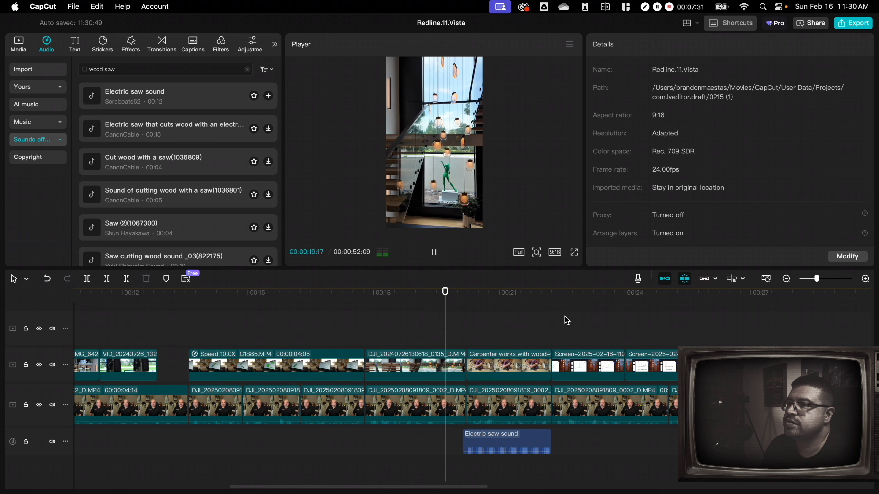
{"action": "left_click", "coordinate": [469, 320]}
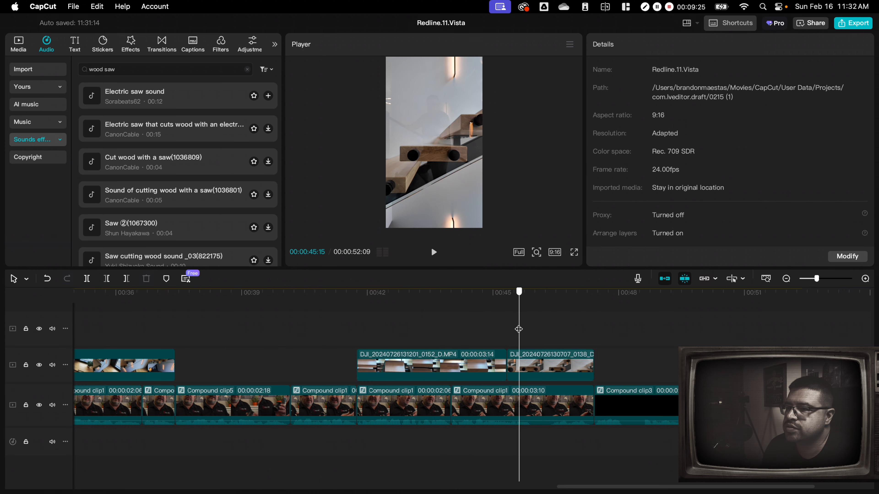
Step: Move the playhead to the cut between the two DJI_20240726 B-roll clips and search the transitions for "pull out"
{"action": "mouse_move", "coordinate": [519, 329]}
{"action": "left_mouse_down"}
{"action": "mouse_move", "coordinate": [506, 330]}
{"action": "mouse_move", "coordinate": [539, 331]}
{"action": "mouse_move", "coordinate": [435, 333]}
{"action": "mouse_move", "coordinate": [565, 334]}
{"action": "mouse_move", "coordinate": [510, 335]}
{"action": "left_mouse_up"}
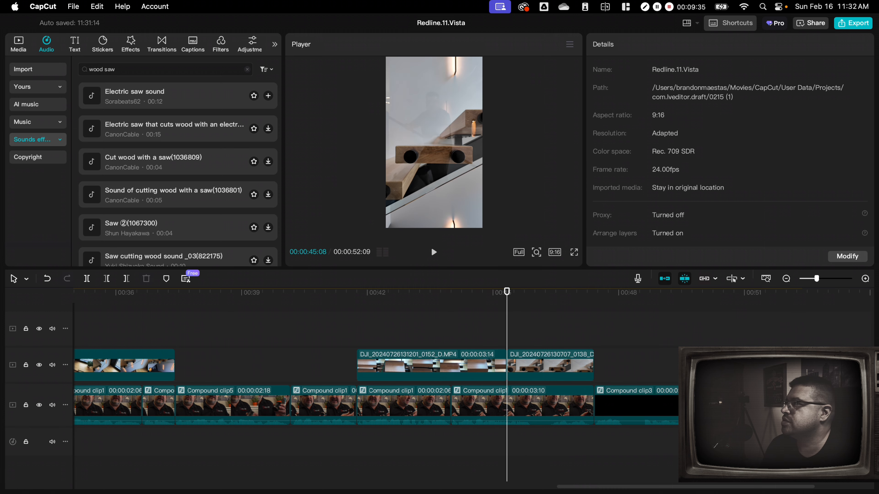
{"action": "left_click", "coordinate": [162, 43]}
{"action": "left_click", "coordinate": [153, 69]}
{"action": "type", "text": "pull out"}
{"action": "key", "text": "Return"}
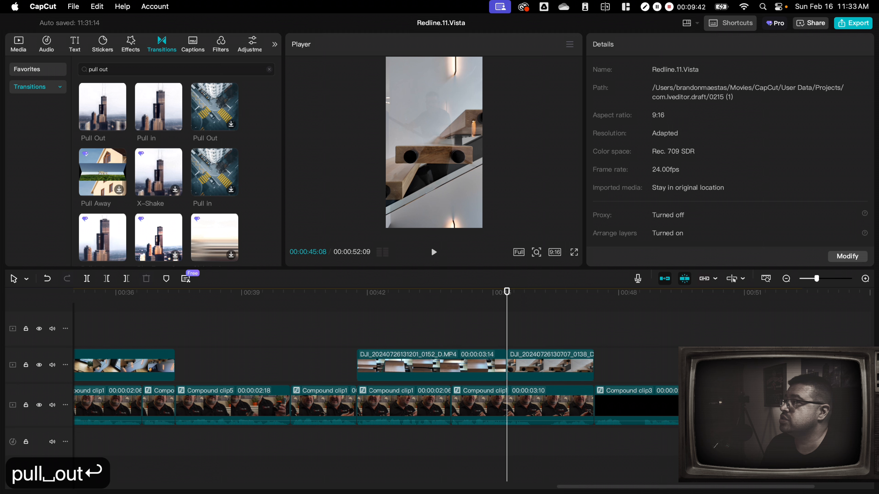
Step: Apply a 1.0 s Pull Out transition between the two stair-tread B-roll clips and play back the cut
{"action": "left_click", "coordinate": [104, 101]}
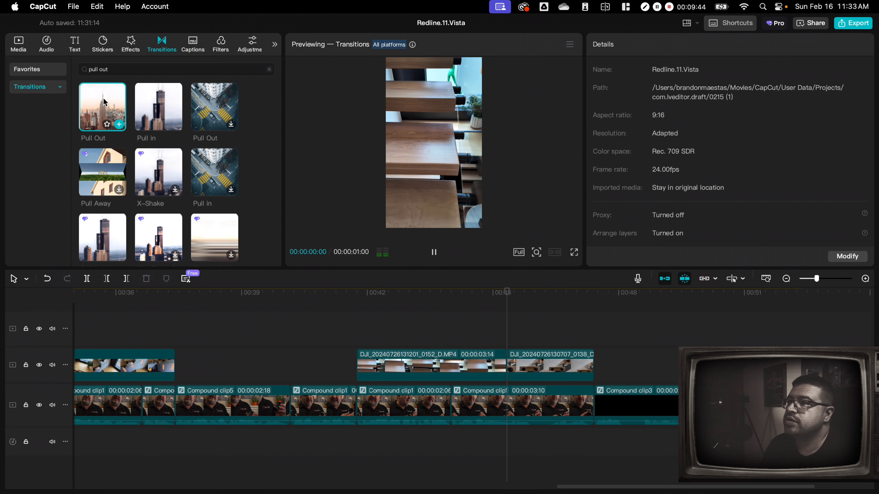
{"action": "mouse_move", "coordinate": [104, 101]}
{"action": "left_mouse_down"}
{"action": "mouse_move", "coordinate": [383, 227]}
{"action": "mouse_move", "coordinate": [506, 365]}
{"action": "mouse_move", "coordinate": [479, 364]}
{"action": "left_mouse_up"}
{"action": "left_click", "coordinate": [483, 332]}
{"action": "left_click", "coordinate": [514, 373]}
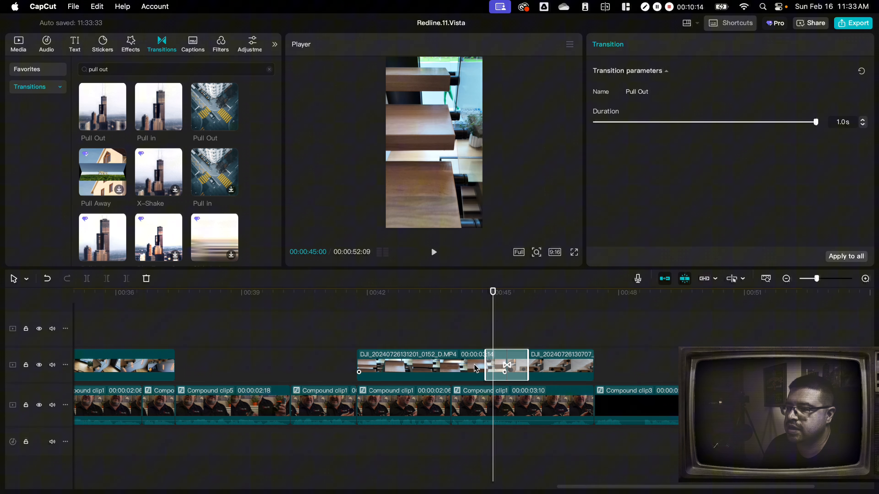
{"action": "left_click", "coordinate": [469, 334]}
{"action": "left_click", "coordinate": [434, 252]}
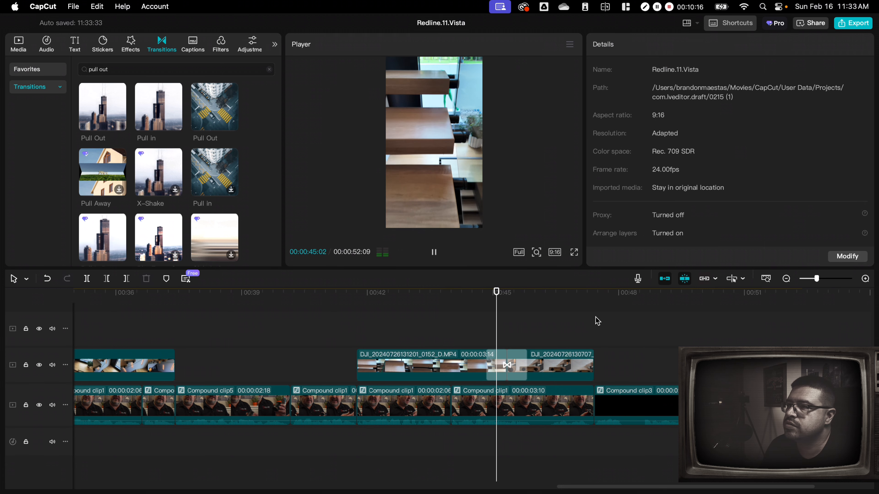
{"action": "left_click", "coordinate": [450, 329]}
{"action": "left_click_drag", "start_coordinate": [449, 329], "coordinate": [494, 330]}
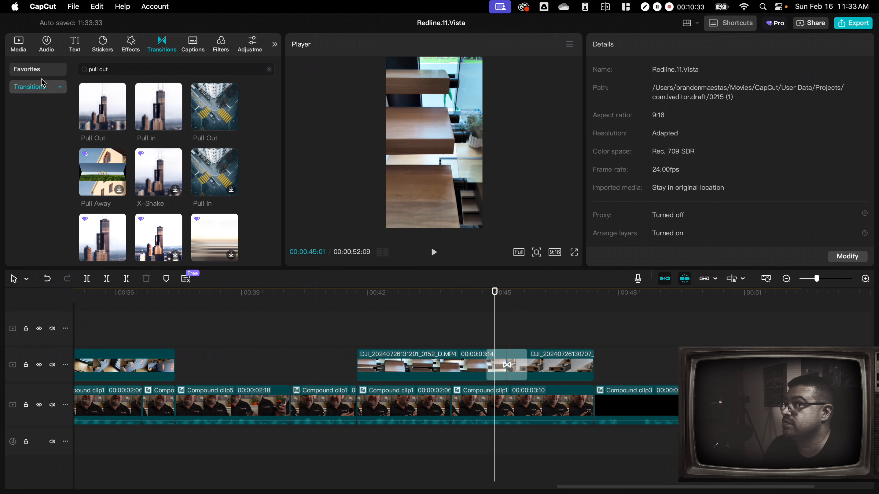
Step: Search the sound effects for "whoosh with echo" and place Woosh with echo on the audio track near the Pull Out transition
{"action": "left_click", "coordinate": [48, 46]}
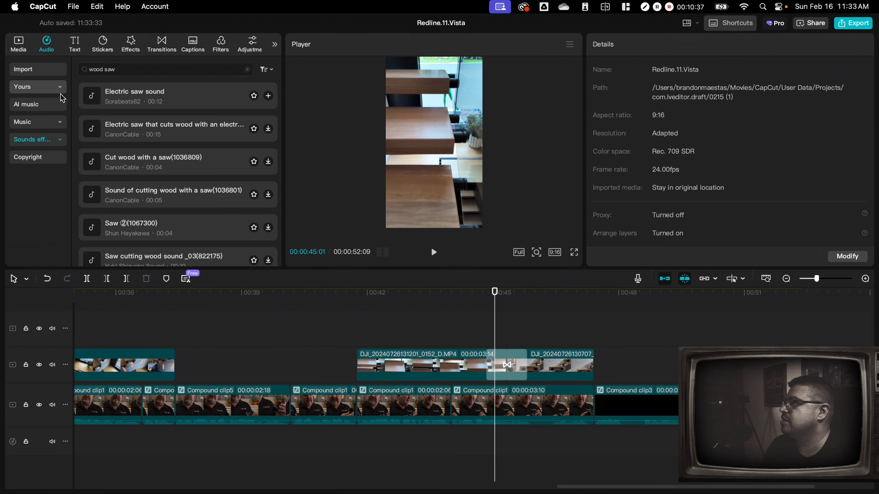
{"action": "left_click", "coordinate": [62, 141]}
{"action": "scroll", "coordinate": [54, 186], "scroll_direction": "down", "scroll_amount": 5}
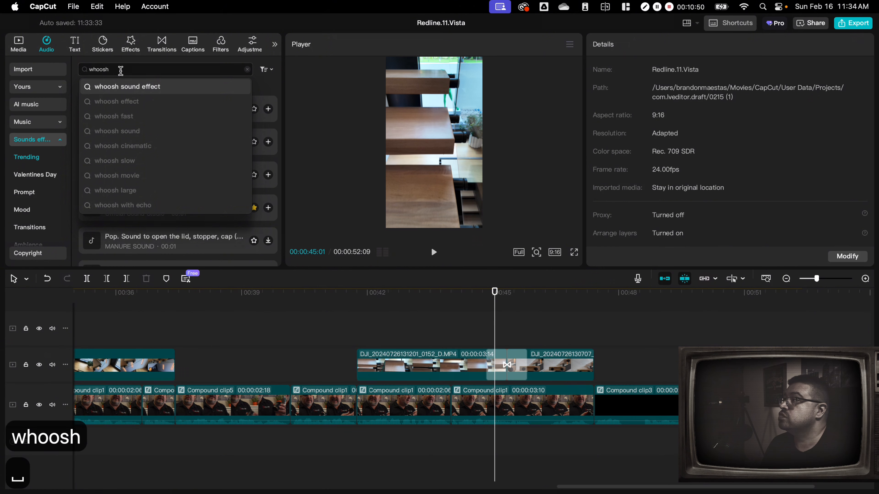
{"action": "type", "text": "wi"}
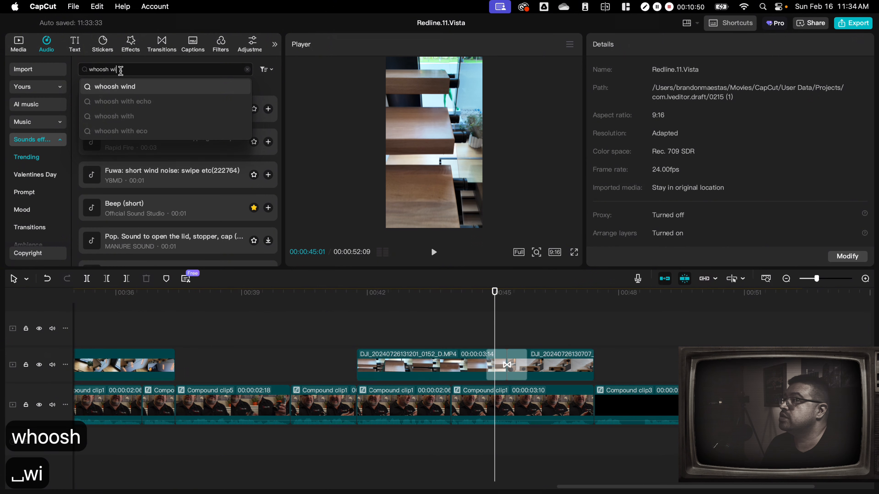
{"action": "left_click", "coordinate": [124, 86]}
{"action": "left_click_drag", "start_coordinate": [124, 92], "coordinate": [543, 445]}
Step: Shift the Woosh with echo sound earlier to start with the Pull Out transition and lower its volume
{"action": "left_click_drag", "start_coordinate": [493, 328], "coordinate": [437, 328]}
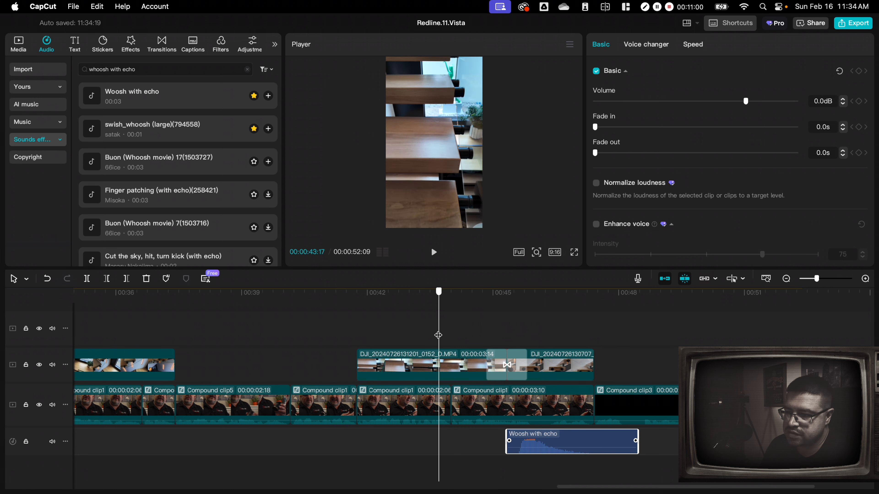
{"action": "left_click_drag", "start_coordinate": [553, 444], "coordinate": [537, 444]}
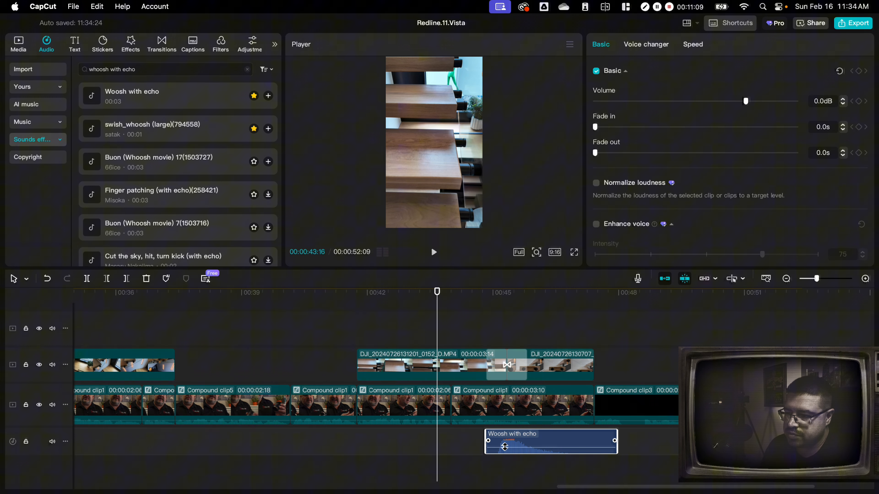
{"action": "left_click_drag", "start_coordinate": [505, 447], "coordinate": [504, 450]}
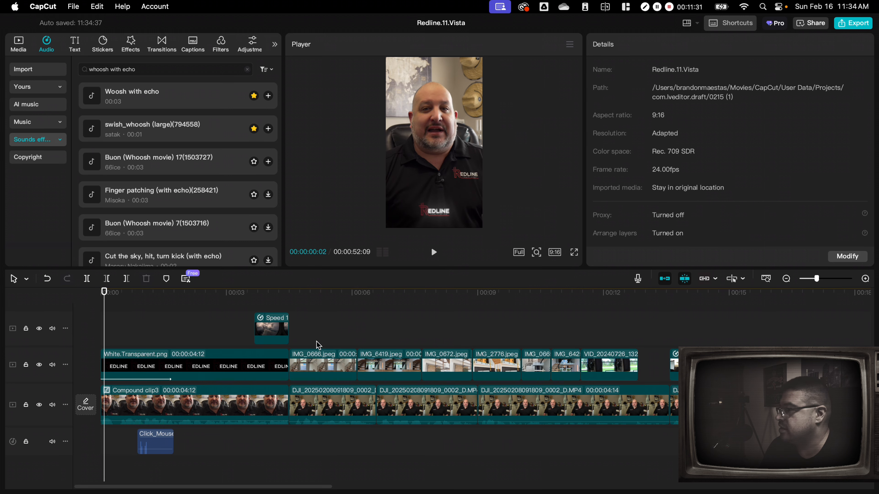
Step: Add ES_Sometimes – HATAMITSUNAMI.mp3 from the project's Sound folder as background music from the video's start, at -20.9 dB
{"action": "left_click", "coordinate": [22, 45]}
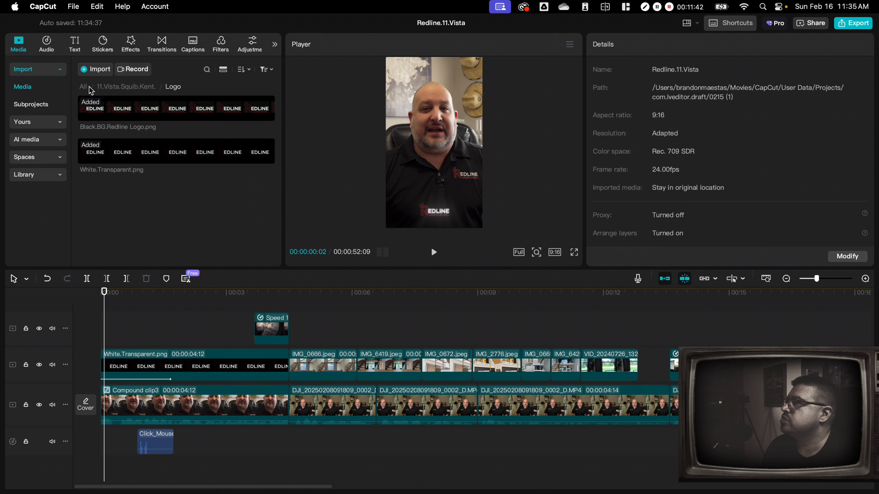
{"action": "left_click", "coordinate": [98, 87]}
{"action": "scroll", "coordinate": [138, 162], "scroll_direction": "down", "scroll_amount": 4}
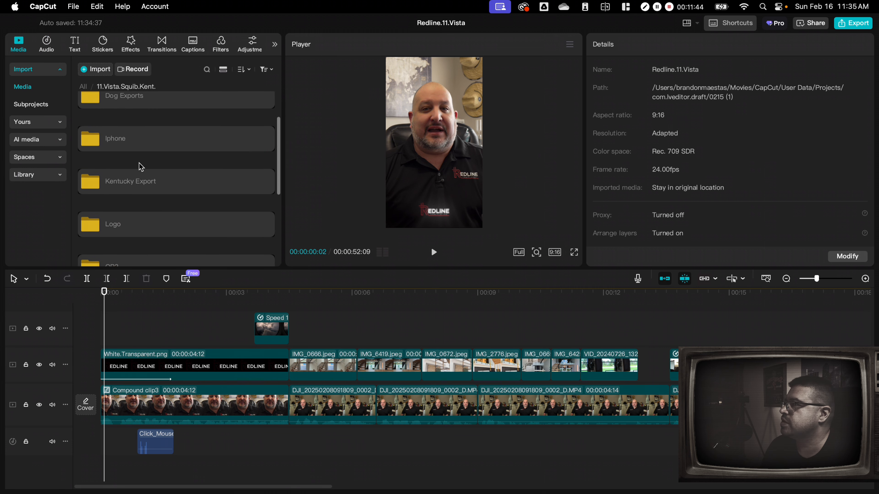
{"action": "scroll", "coordinate": [140, 166], "scroll_direction": "down", "scroll_amount": 2}
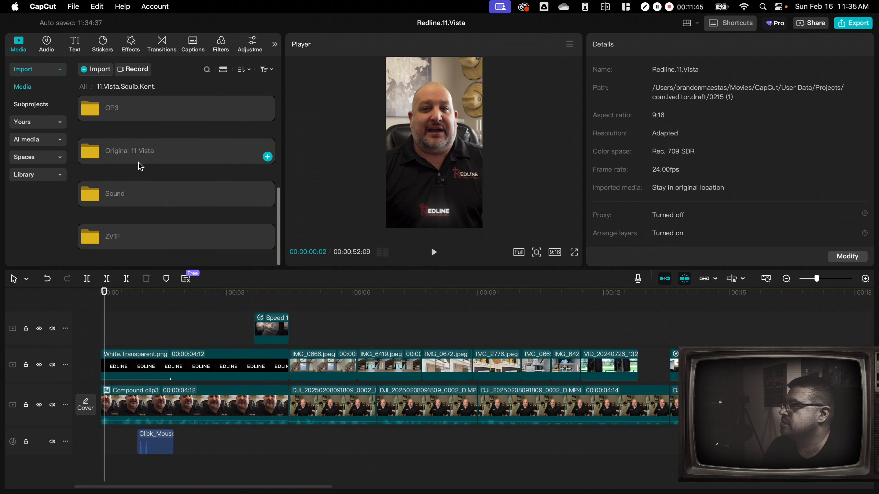
{"action": "double_click", "coordinate": [143, 196]}
{"action": "left_click_drag", "start_coordinate": [145, 137], "coordinate": [205, 450]}
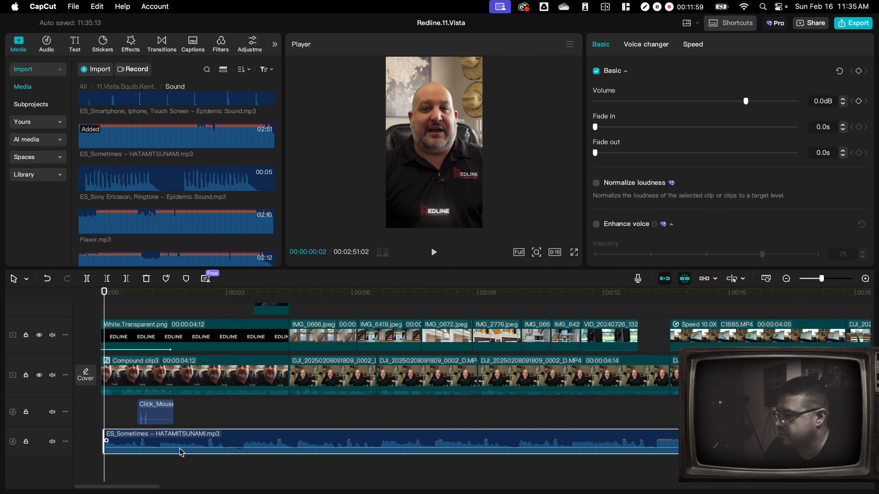
{"action": "left_click_drag", "start_coordinate": [747, 104], "coordinate": [695, 111]}
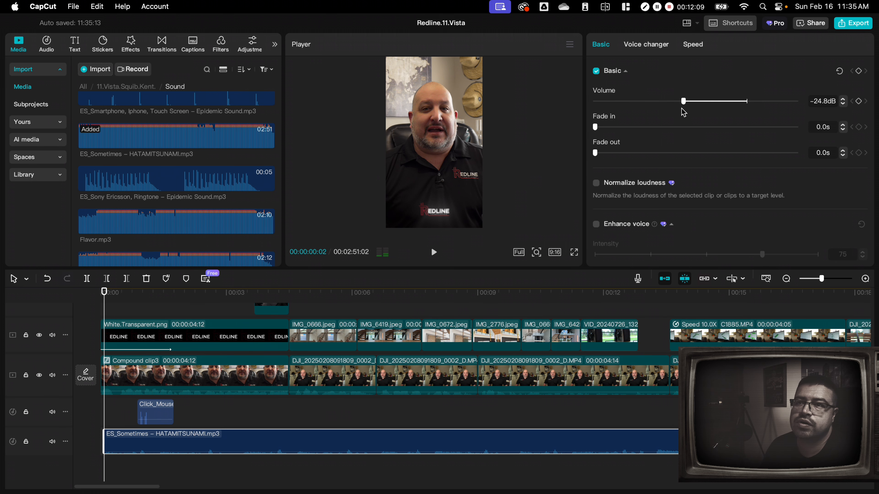
Step: Trim off the background music beyond the end of the closing Redline logo at 00:00:52:09
{"action": "scroll", "coordinate": [194, 369], "scroll_direction": "up", "scroll_amount": 3}
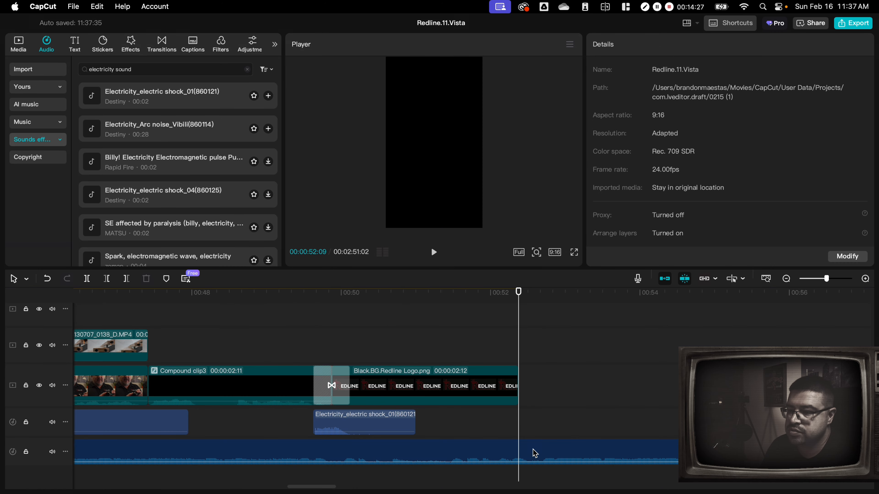
{"action": "left_click", "coordinate": [536, 454]}
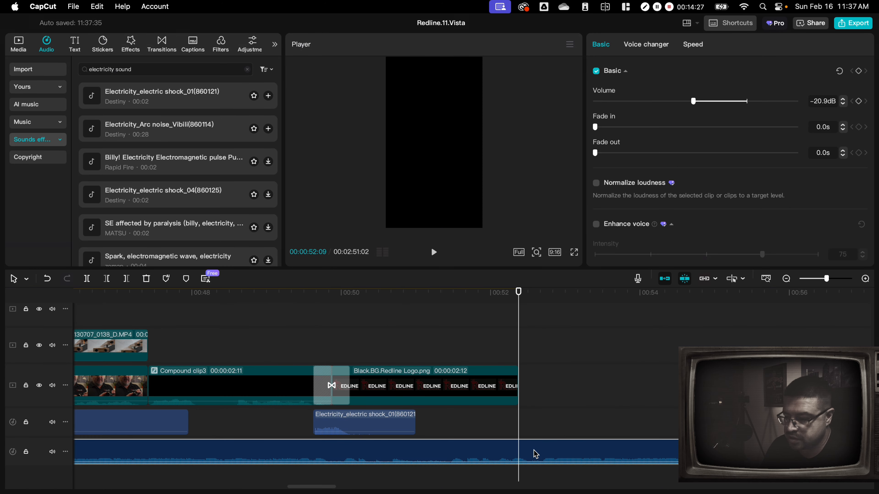
{"action": "key", "text": "w"}
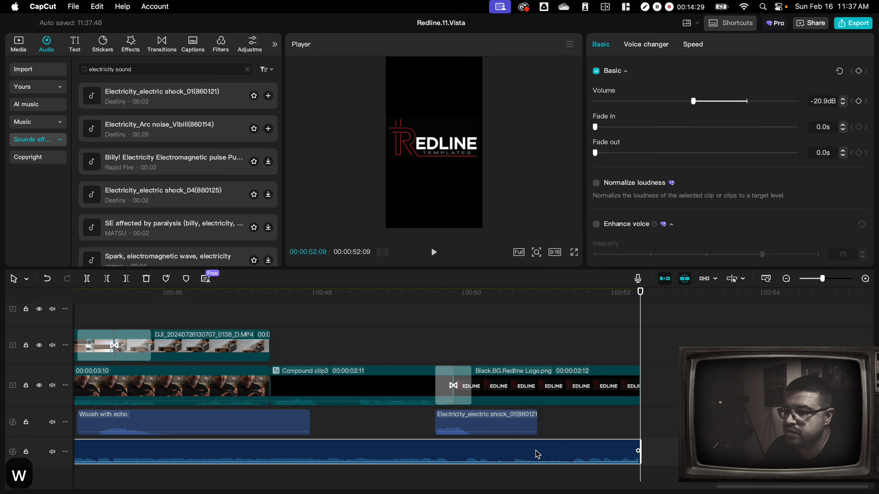